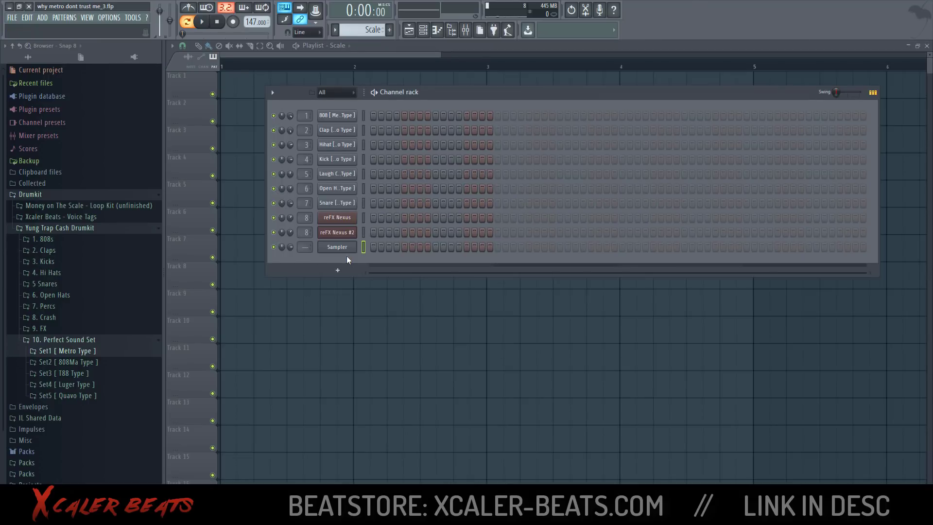
Add a Fruity Dance channel and a Sampler channel to the channel rack, and open the new Sampler's piano roll
left_click(346, 273)
left_click(350, 275)
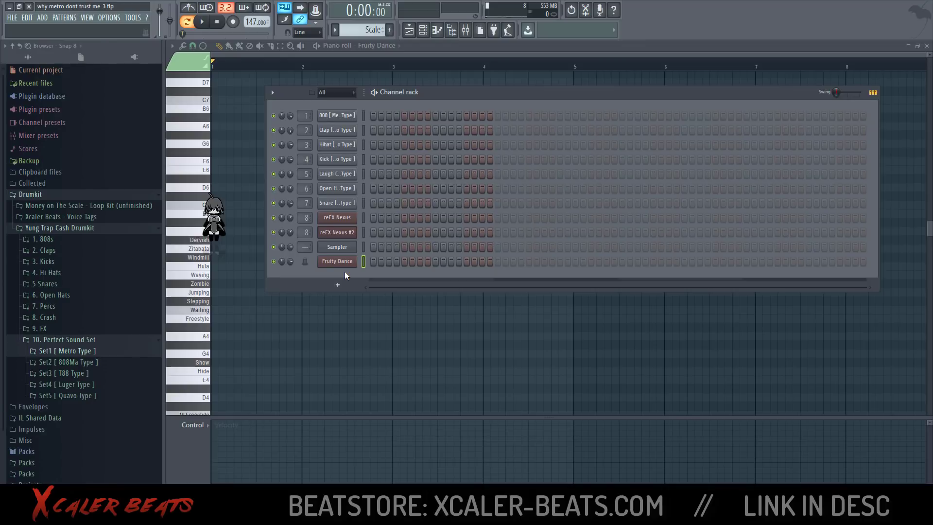
left_click(338, 285)
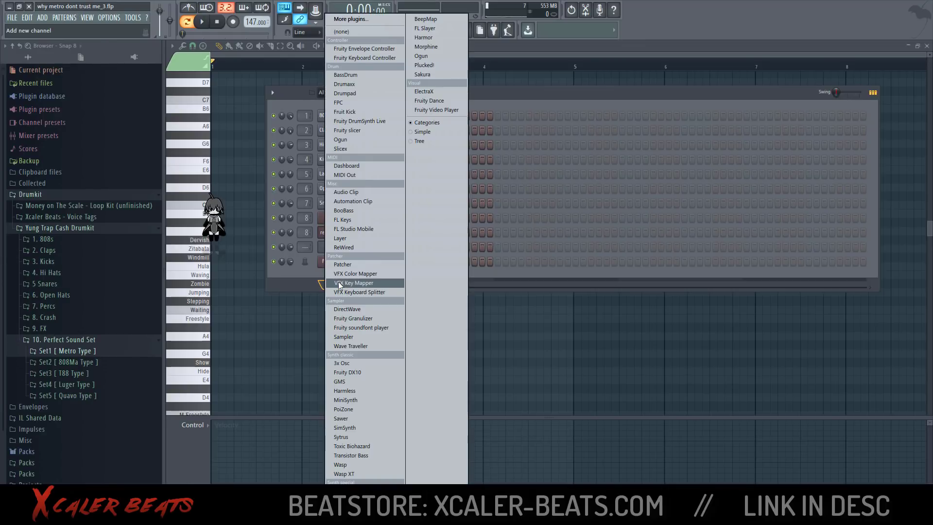
left_click(372, 31)
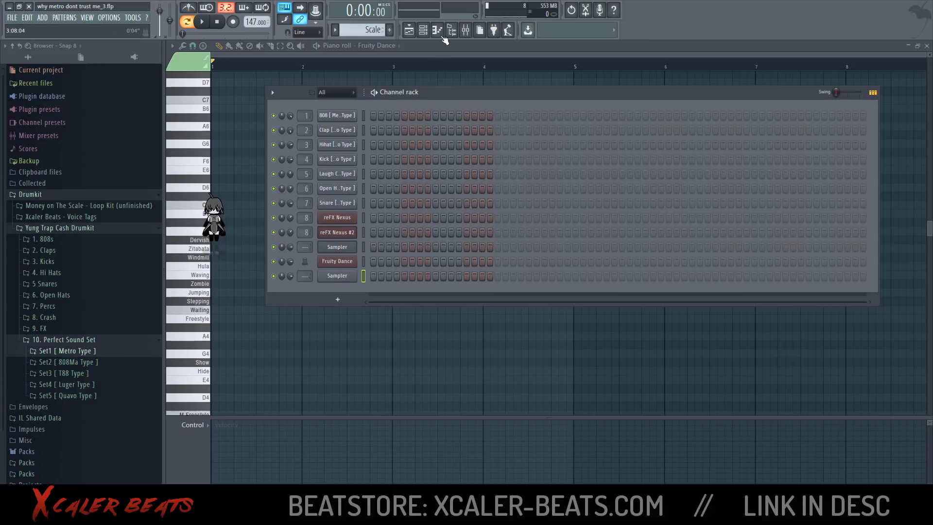
left_click(437, 30)
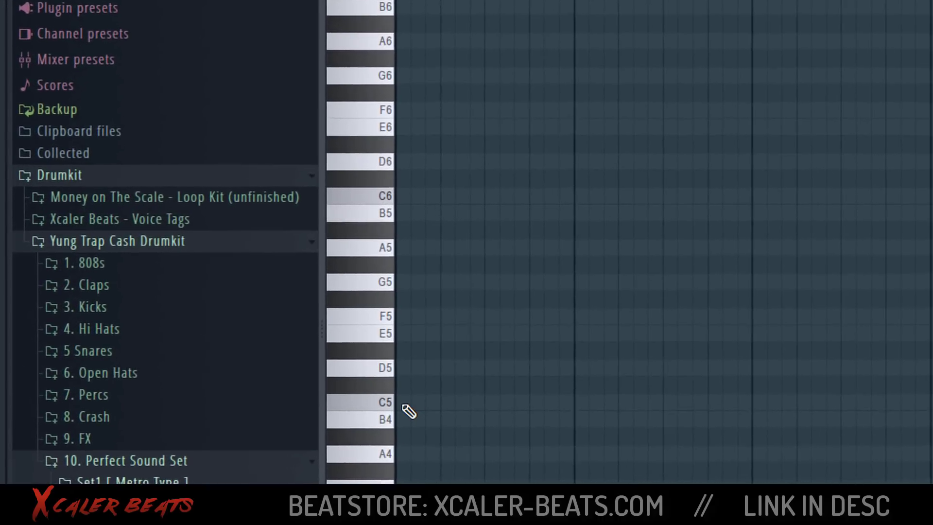
Enter stacked C5, C#5, E5, F5, G5, G#5 and B5 notes at the start of bar 1
left_click(205, 311)
left_click_drag(416, 388, 375, 386)
left_click_drag(417, 336, 389, 317)
left_click_drag(417, 283, 389, 266)
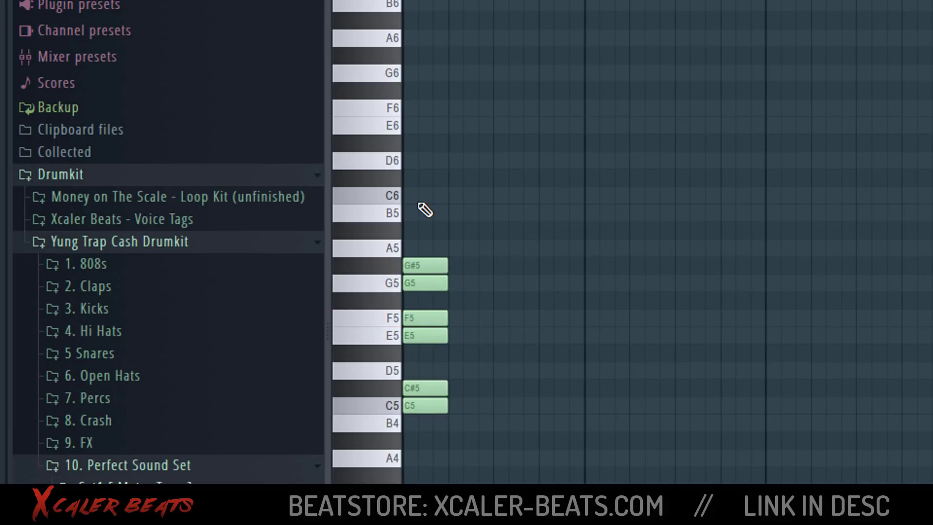
left_click_drag(413, 213, 389, 214)
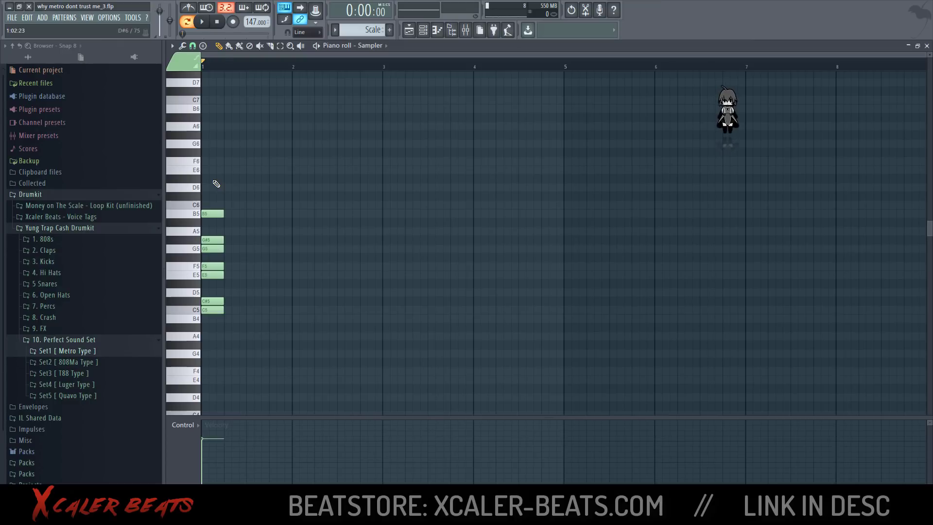
Delete all seven stacked notes from B5 down to C5 at the start of bar 1
right_click(213, 213)
right_click(212, 239)
right_click(213, 249)
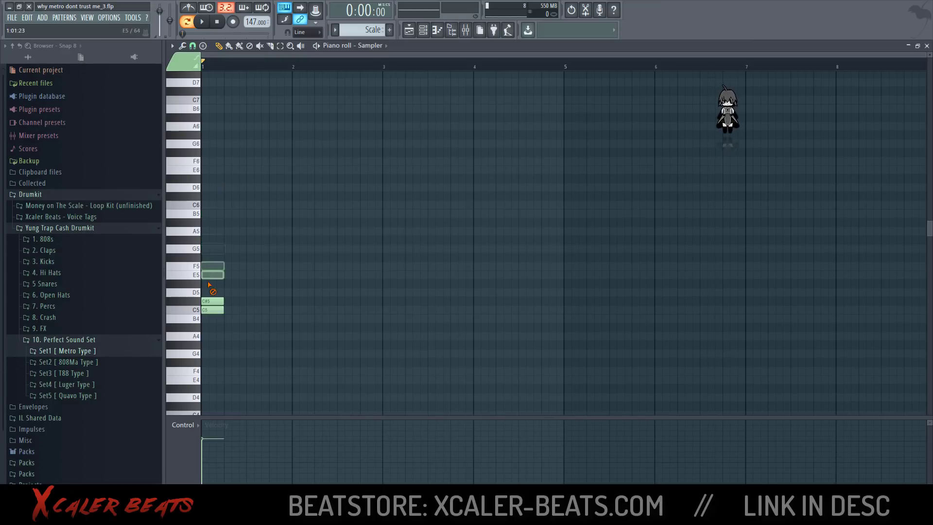
right_click(212, 266)
right_click(213, 275)
right_click(212, 300)
right_click(212, 309)
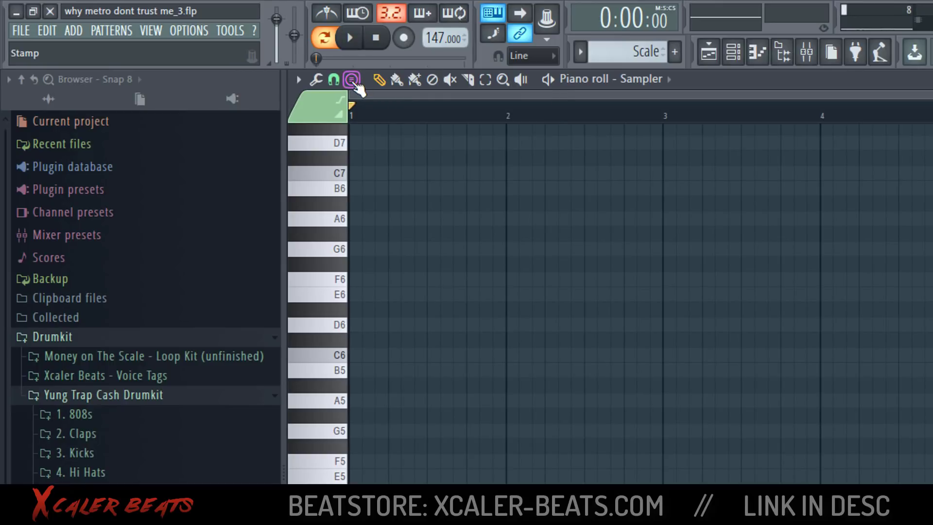
Stamp the Arabic scale at C5 in bar 1 and stretch its notes to one full bar
left_click(352, 80)
mouse_move(354, 88)
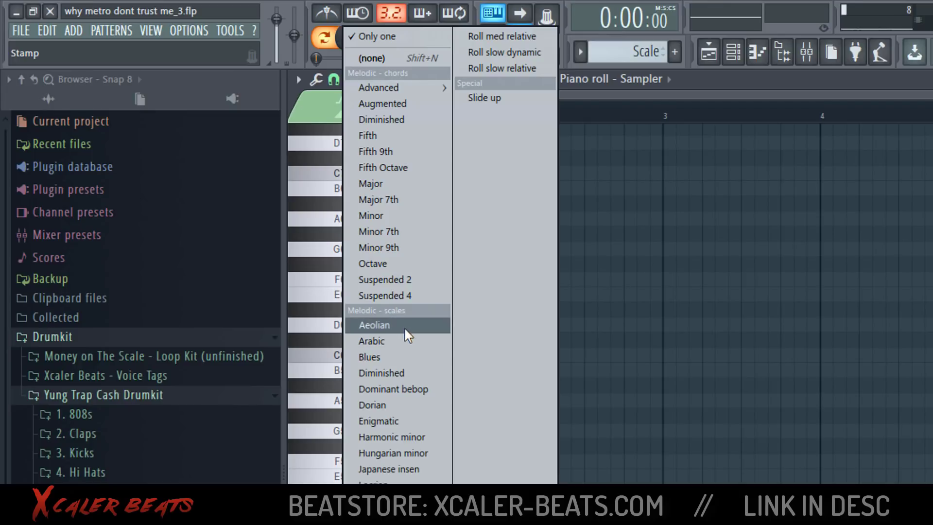
left_click(398, 341)
left_click(234, 352)
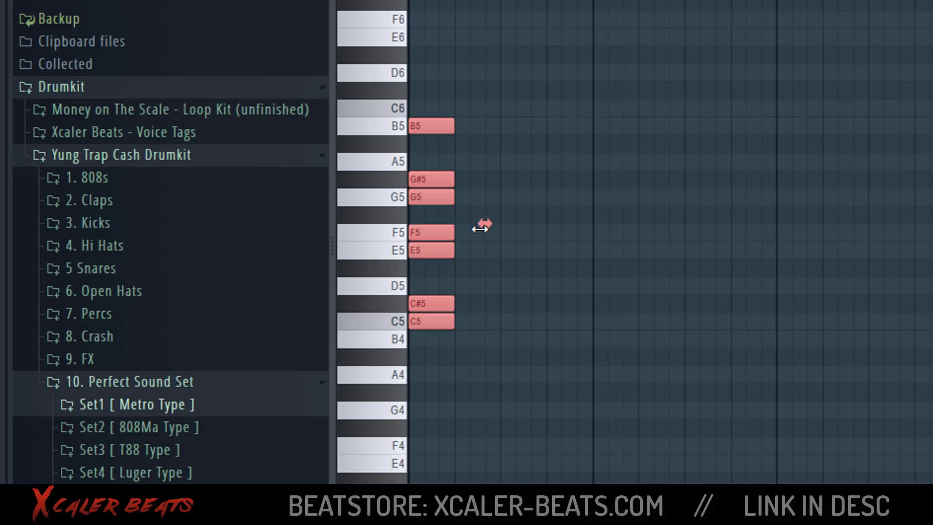
left_click_drag(480, 227, 616, 215)
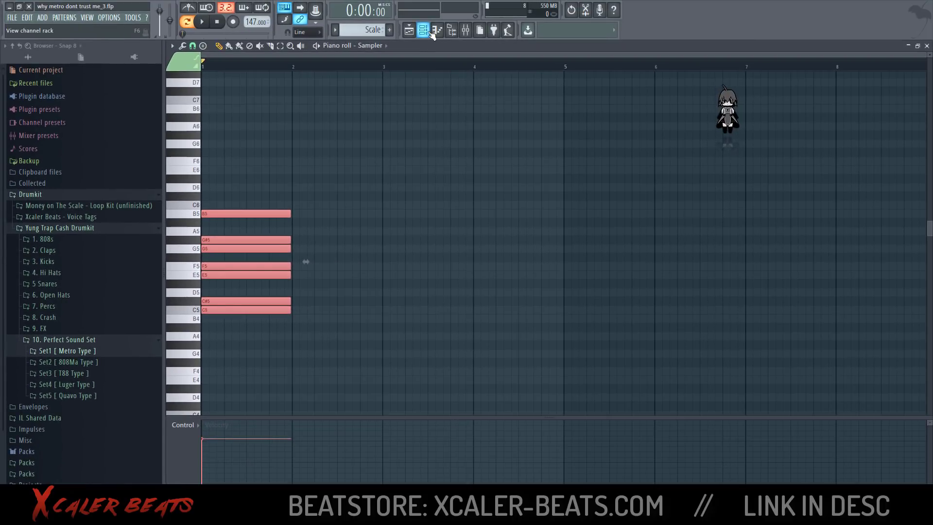
In the first reFX Nexus channel's piano roll, draw alternating half-bar C5 and C#5 notes across bars 1 and 2
left_click(432, 34)
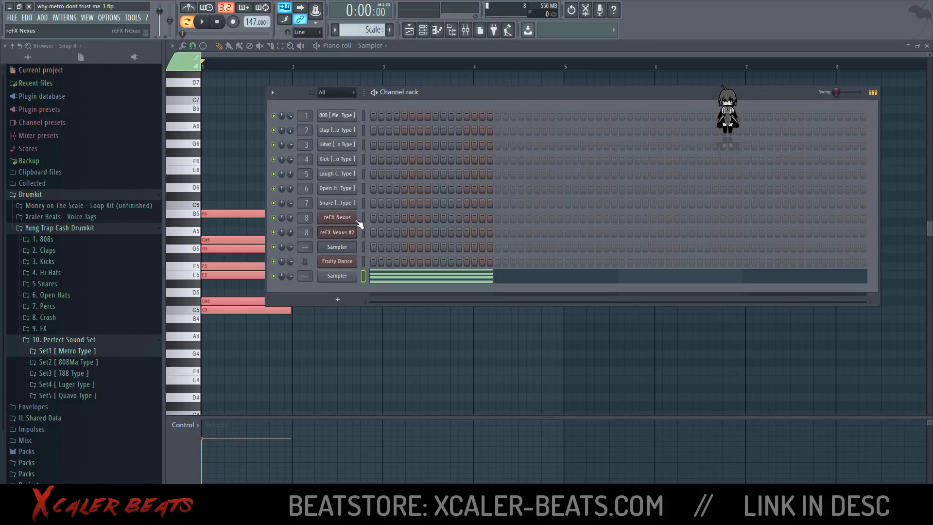
left_click(347, 220)
left_click(431, 31)
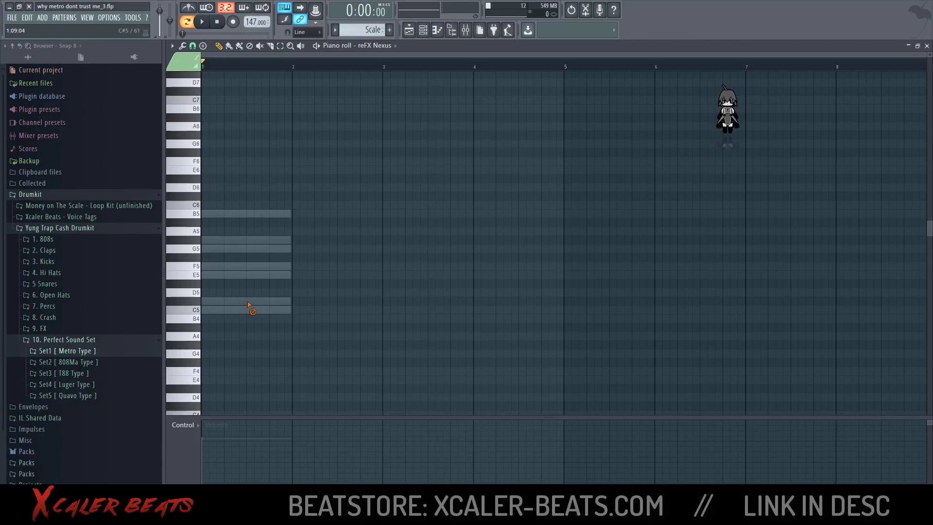
left_click(233, 310)
left_click_drag(289, 309, 245, 310)
left_click(268, 301)
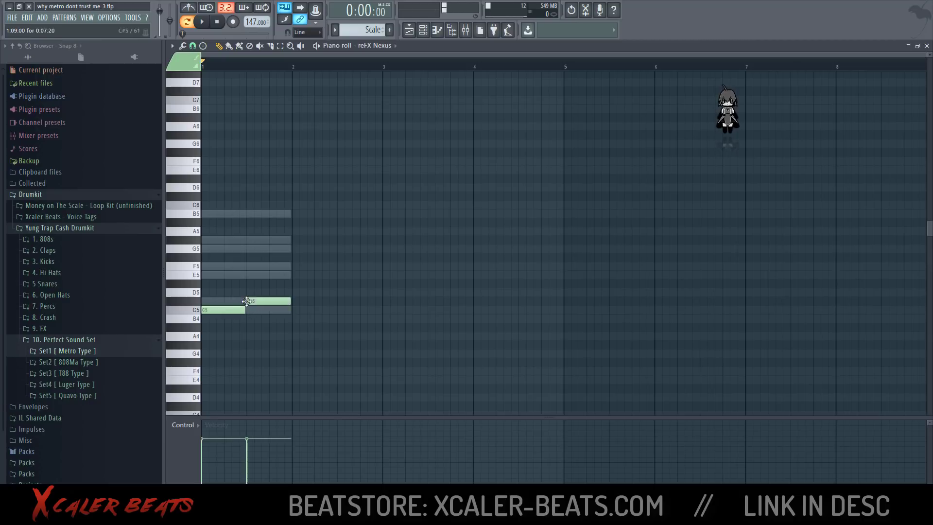
left_click(313, 310)
left_click(358, 301)
Continue the alternating half-bar C5 and C#5 notes through bars 3 and 4, and play the four-bar pattern
key("space")
left_click(218, 22)
key("F9")
key("F9")
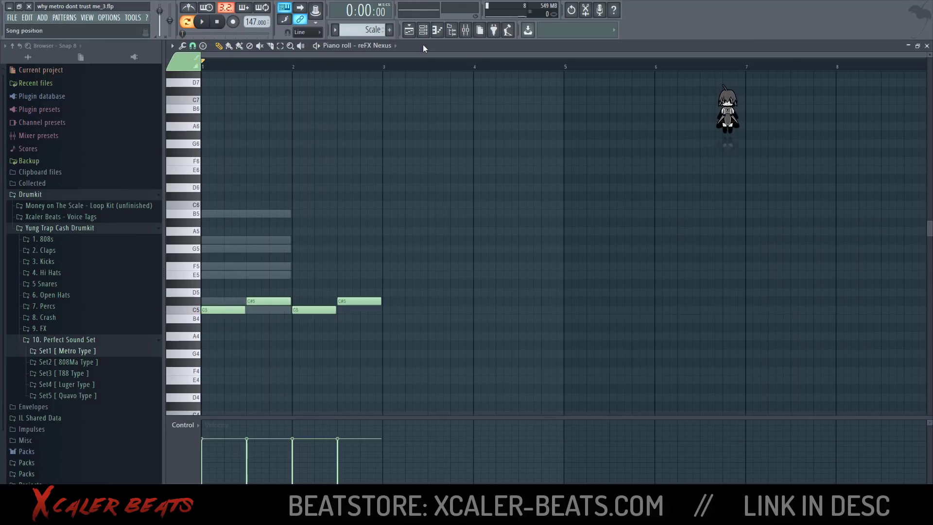
left_click(405, 310)
left_click(450, 300)
left_click(476, 312)
left_click(541, 301)
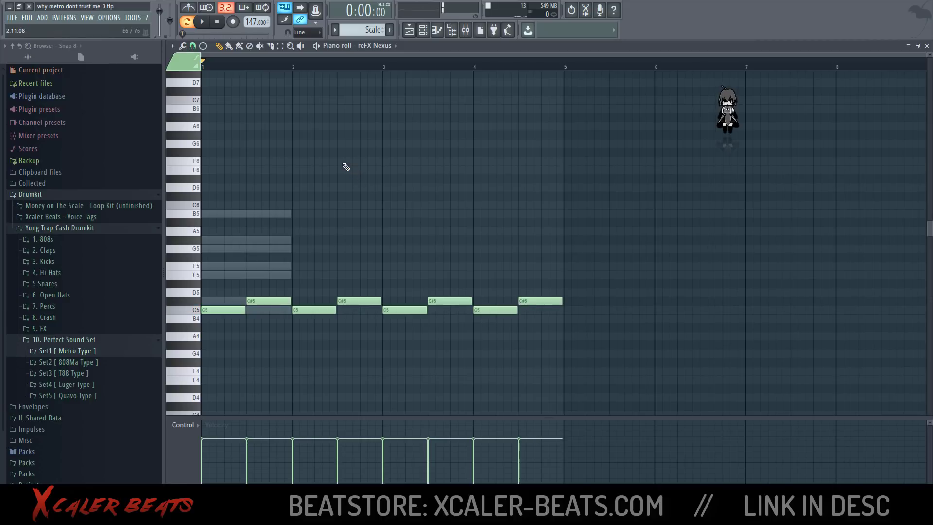
left_click(202, 21)
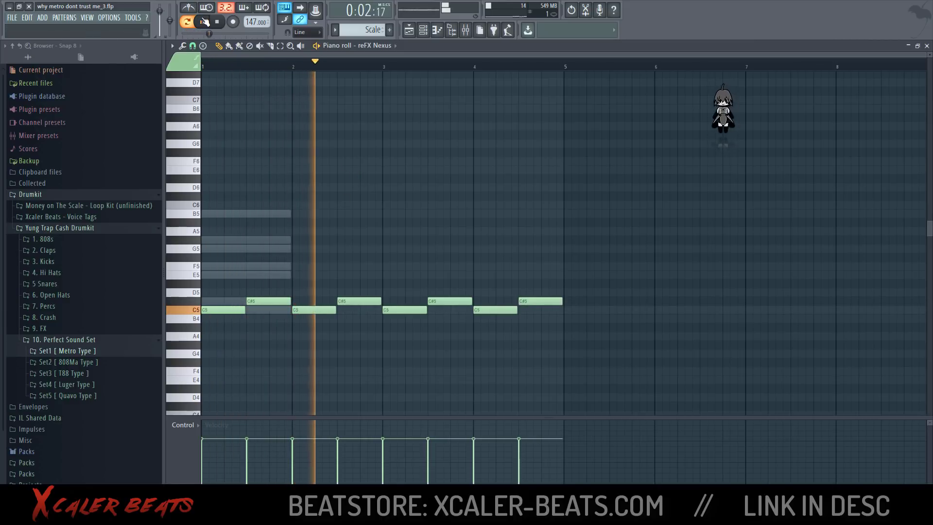
left_click(217, 21)
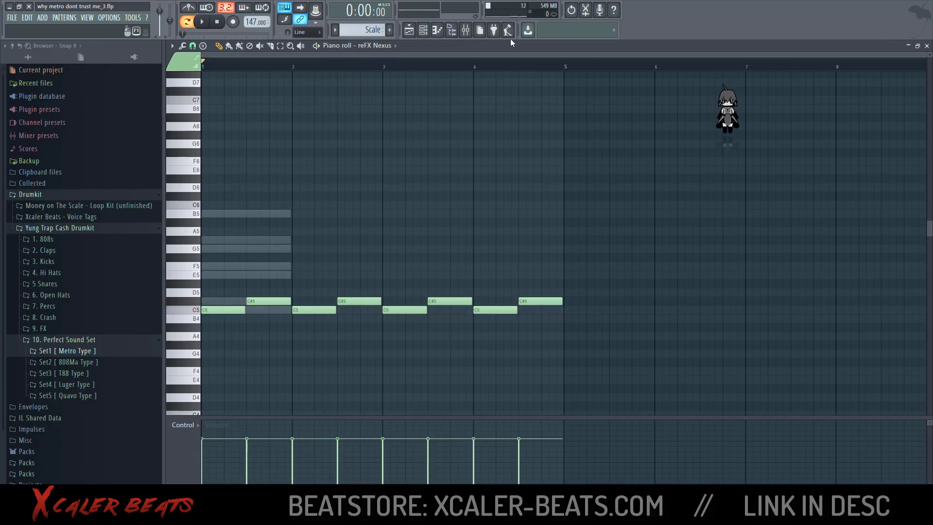
Enable Gross Beat on the Piano mixer track and play the melody with the effect applied
left_click(466, 30)
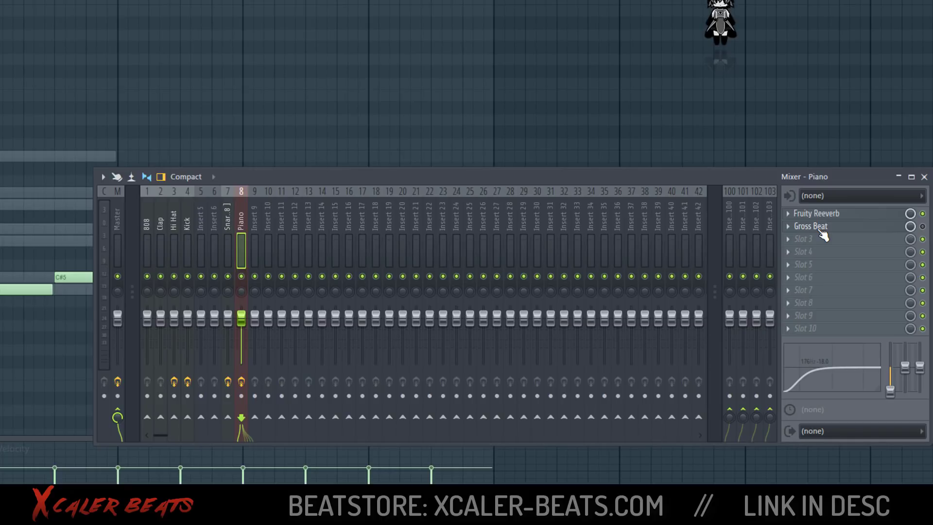
left_click(796, 268)
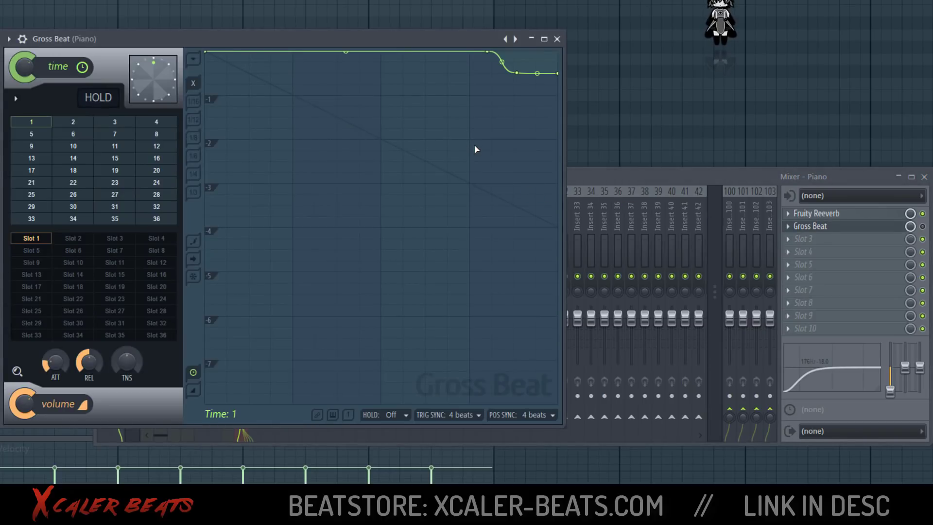
left_click_drag(314, 39, 400, 29)
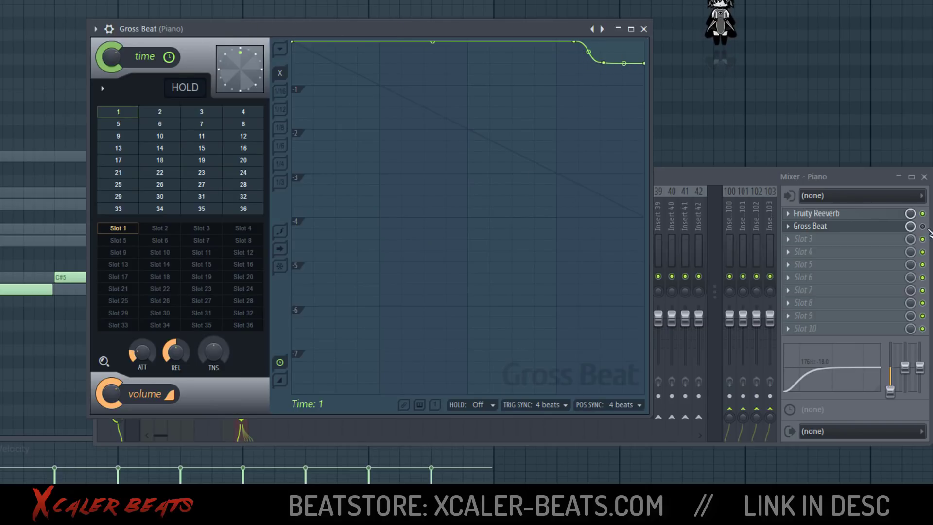
left_click(929, 232)
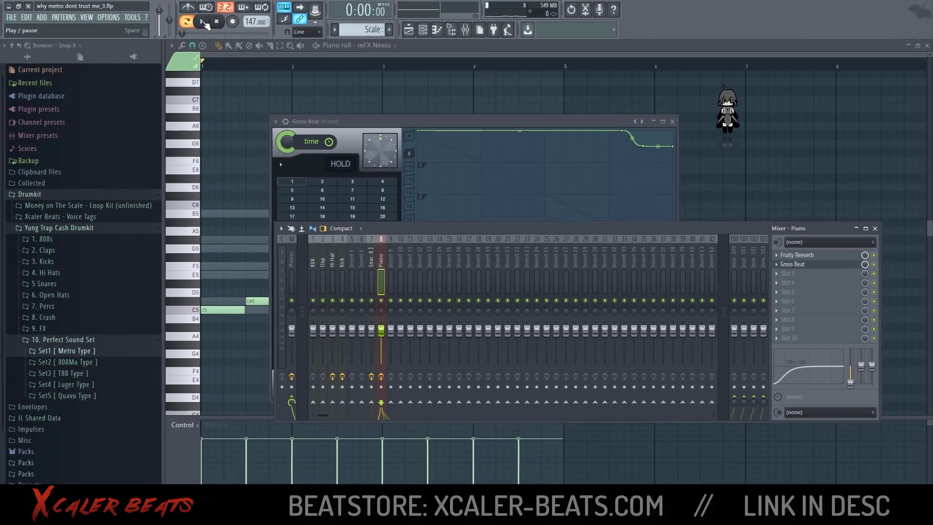
left_click(232, 54)
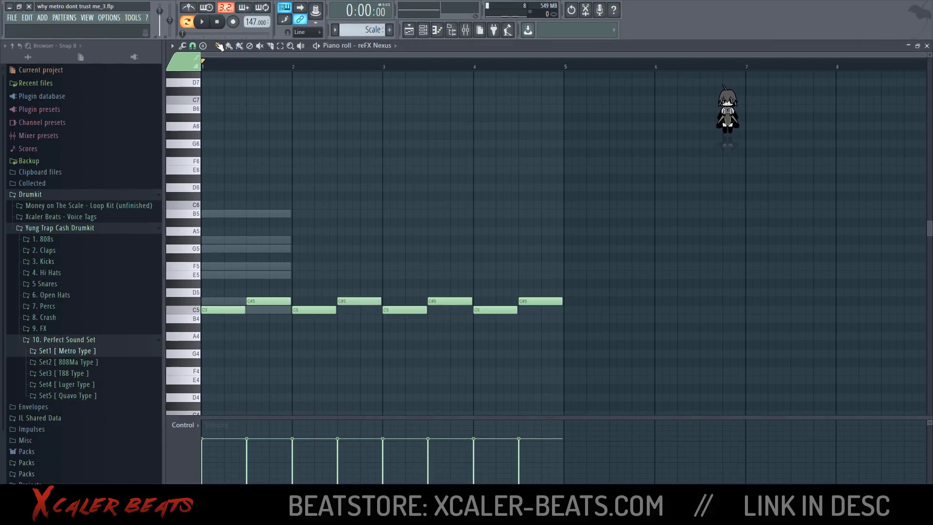
left_click(202, 22)
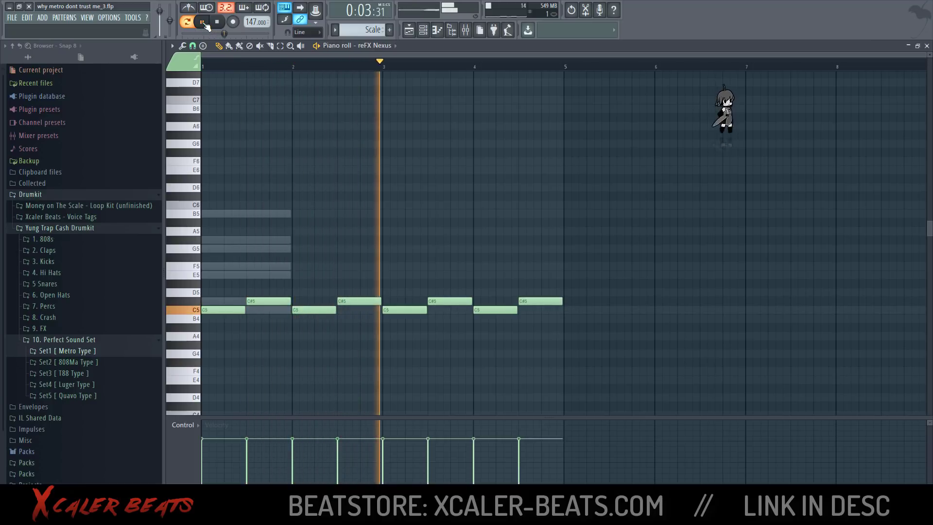
key("space")
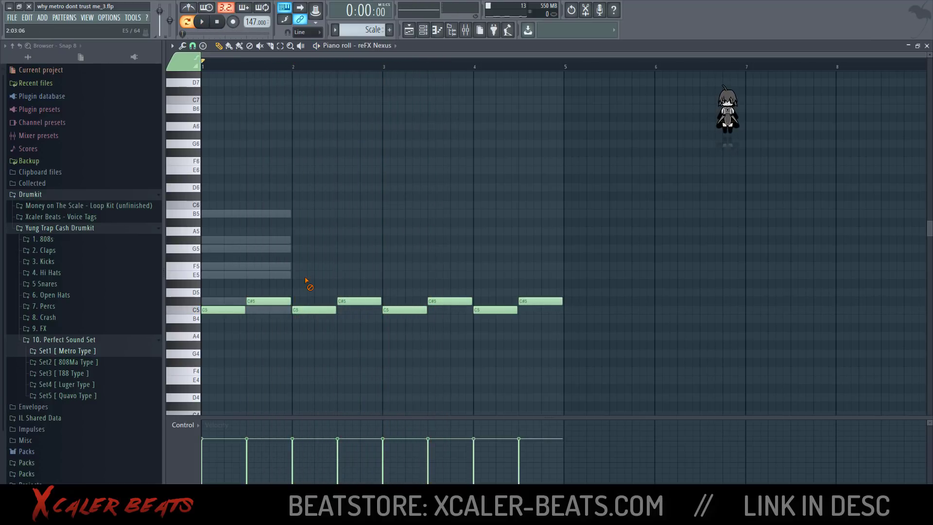
Delete every C5 and C#5 note in the reFX Nexus melody except the first C5
right_click(359, 301)
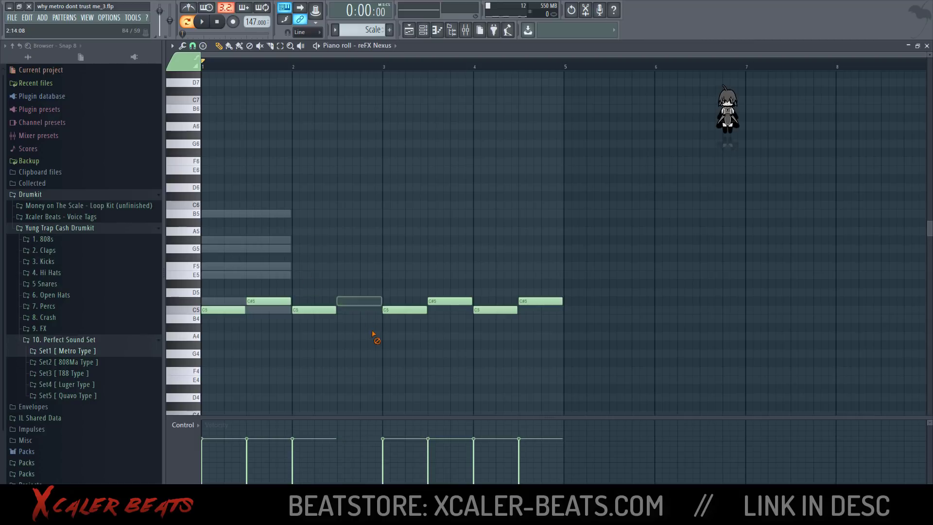
right_click(314, 310)
right_click(405, 310)
right_click(447, 301)
right_click(478, 310)
right_click(524, 301)
right_click(265, 302)
Draw one-beat G5 and F5 notes in the second half of bar 1 and repeat the phrase three times through bar 4
left_click_drag(262, 266, 262, 247)
left_click(273, 268)
key("ctrl+a")
key("ctrl+b")
key("ctrl+b")
key("ctrl+b")
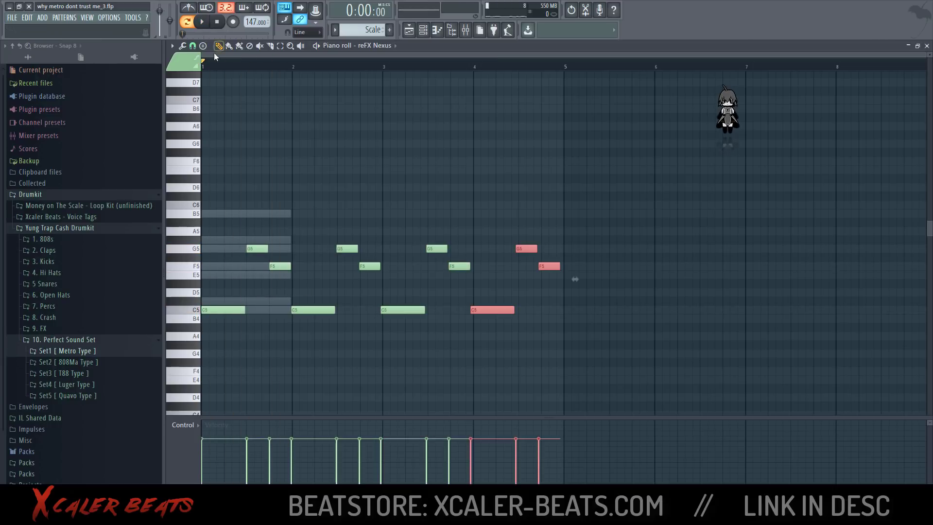
Align the repeated notes to the grid and play the new melody
key("ctrl+a")
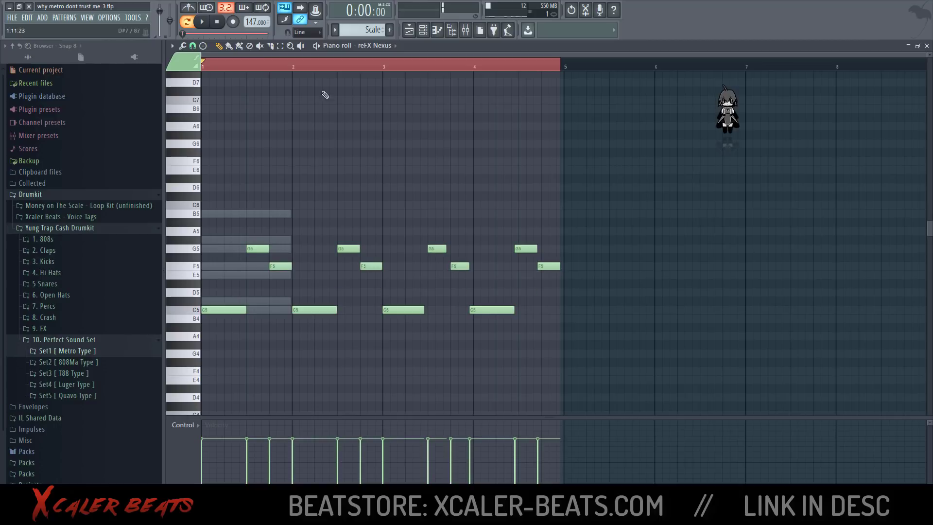
key("ctrl+d")
left_click(213, 24)
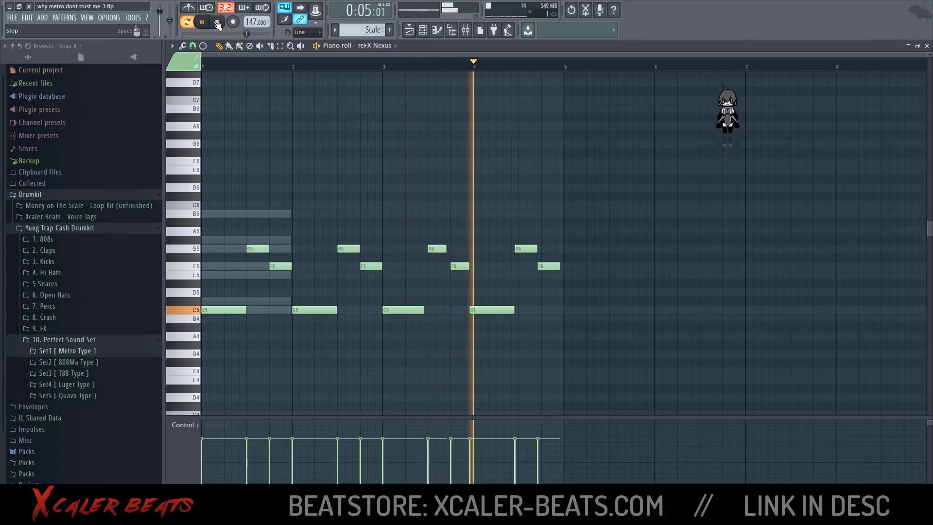
left_click(217, 22)
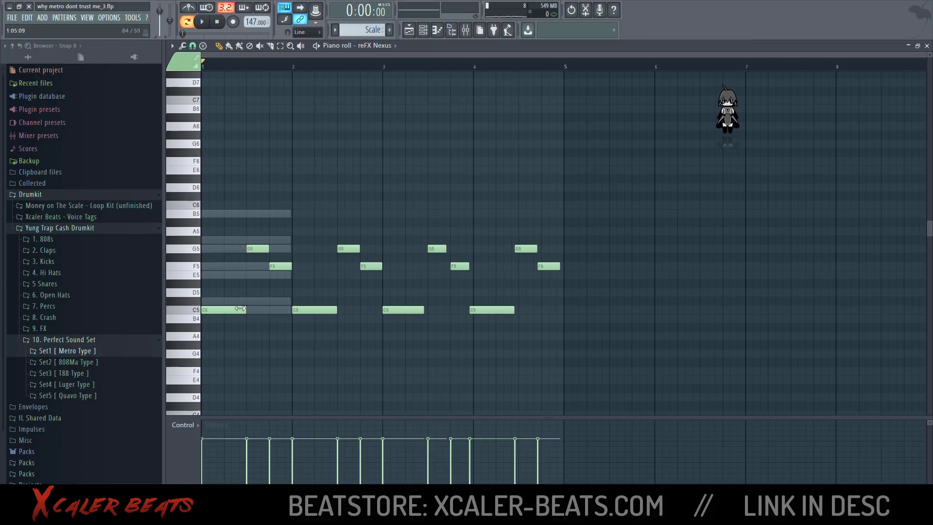
Review Gross Beat on the Piano mixer track and bring up the channel rack
left_click(462, 31)
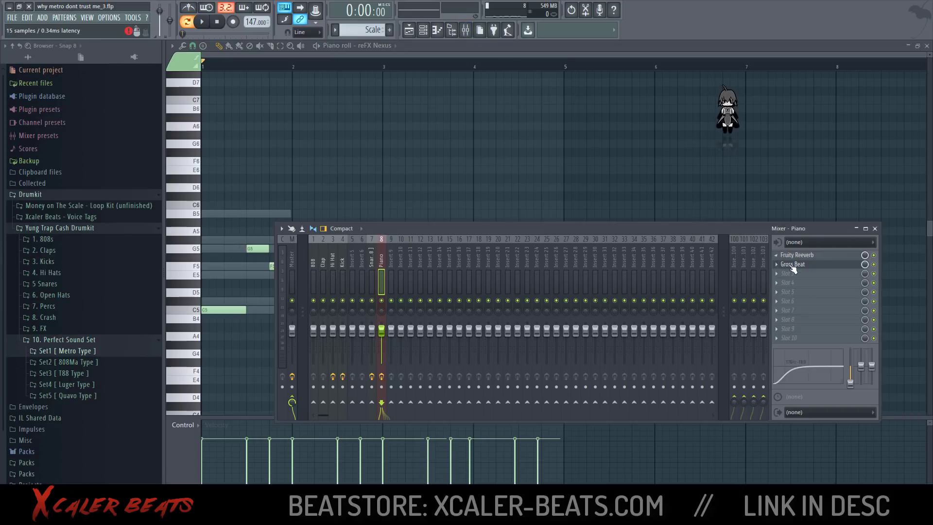
left_click(794, 266)
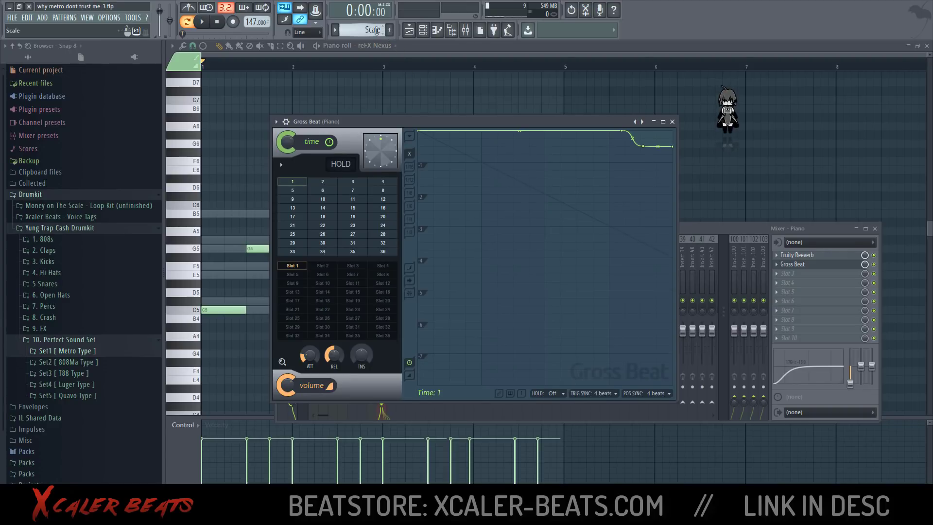
key("F6")
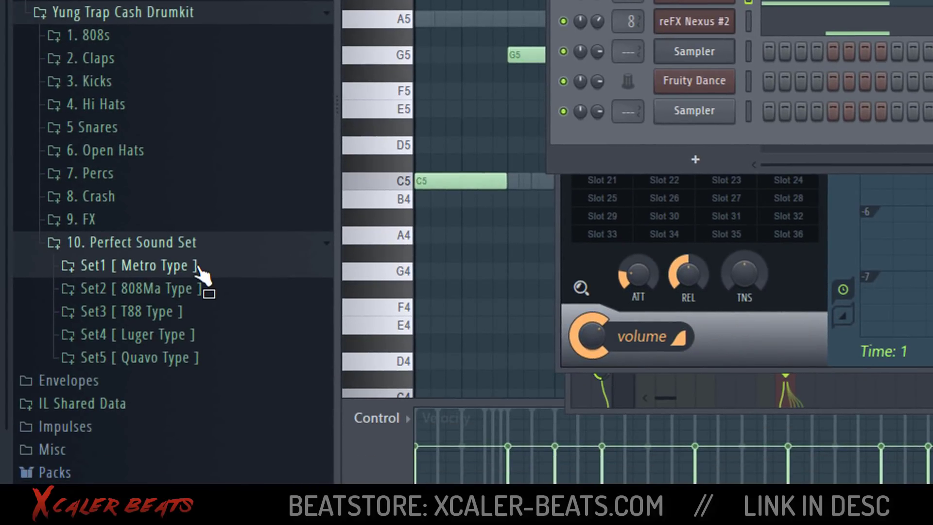
Expand the Set1 [ Metro Type ] folder of the Perfect Sound Set to examine its drum samples
left_click(197, 271)
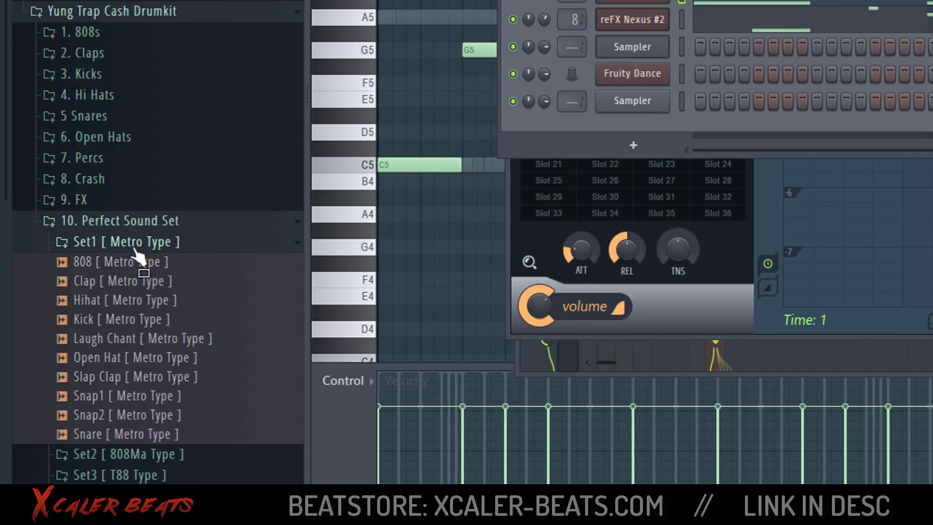
left_click(122, 241)
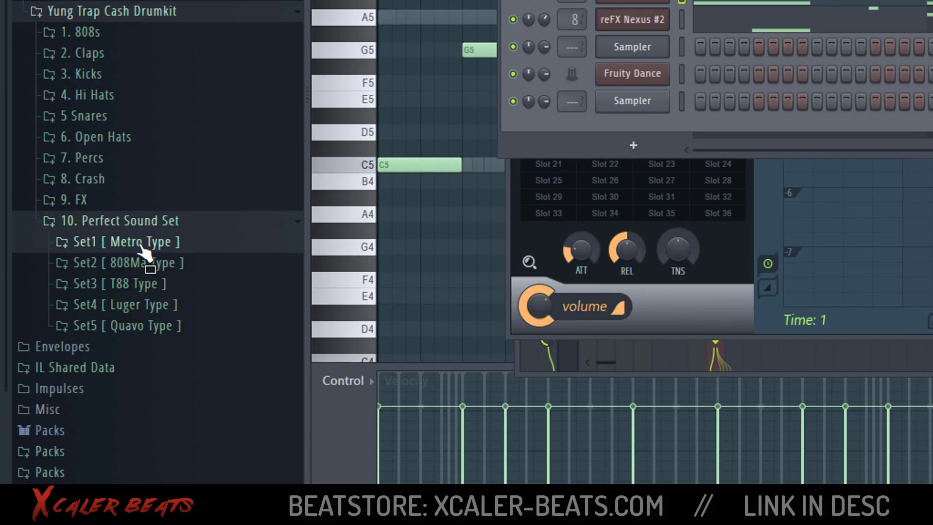
left_click(156, 246)
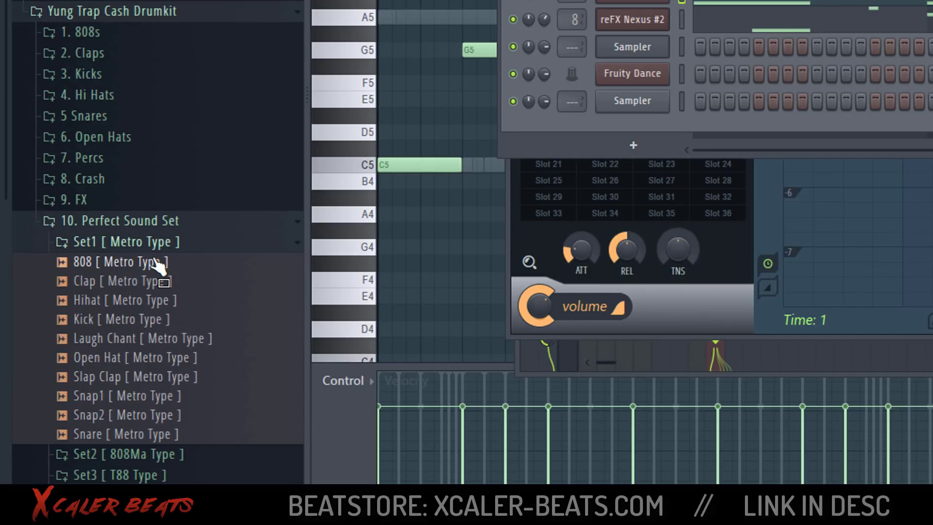